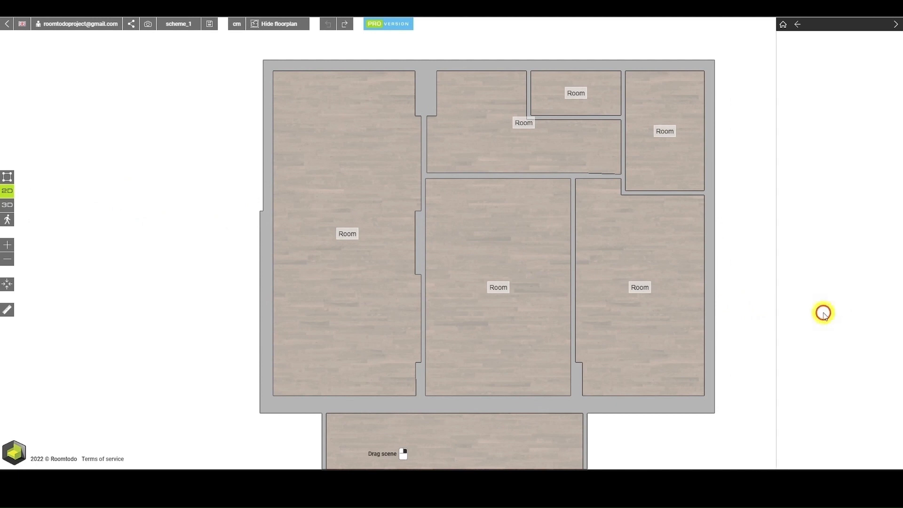
Step: Furnish the top wall of the largest room with a corner base cabinet, a base cabinet beside it and a built-in cooker
click(822, 252)
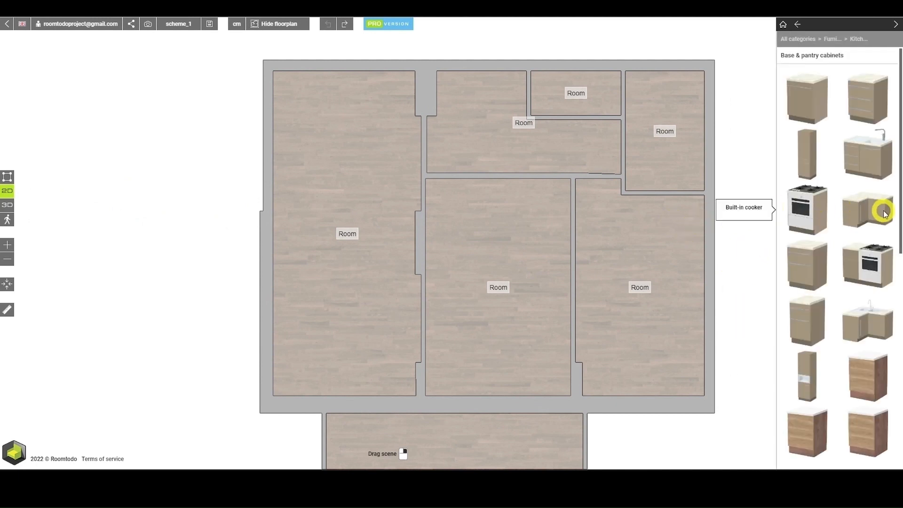
drag(876, 210, 305, 108)
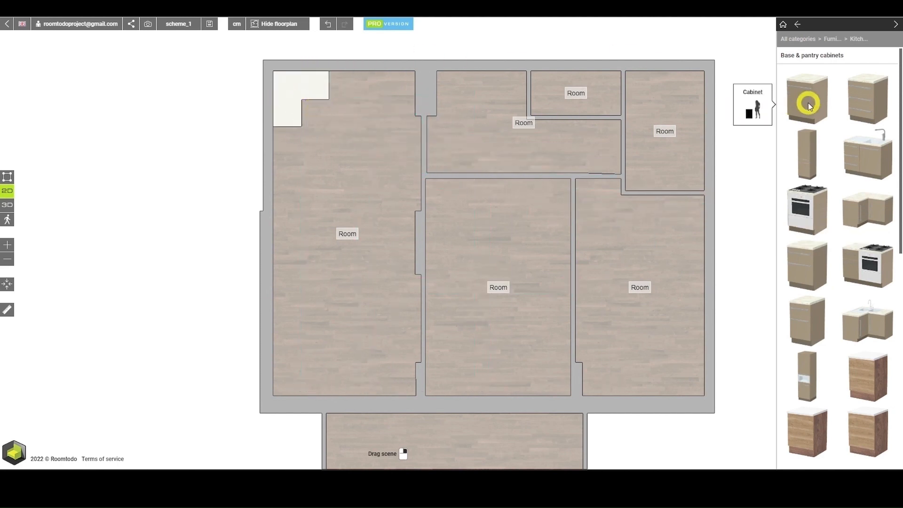
drag(805, 100, 347, 86)
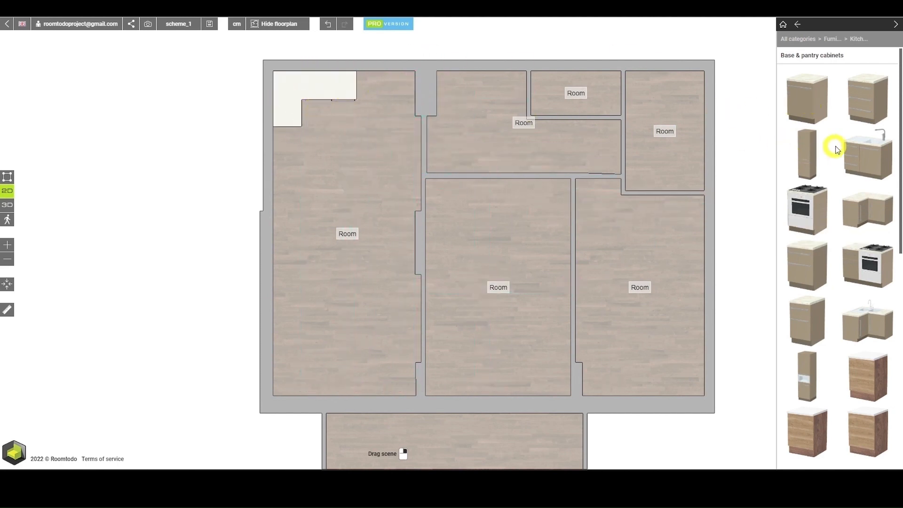
drag(870, 264, 395, 87)
Step: Stretch the built-in cooker to about 115.1 cm wide and 65.7 cm deep
scroll(377, 123, up, 4)
right_drag(385, 123, 460, 390)
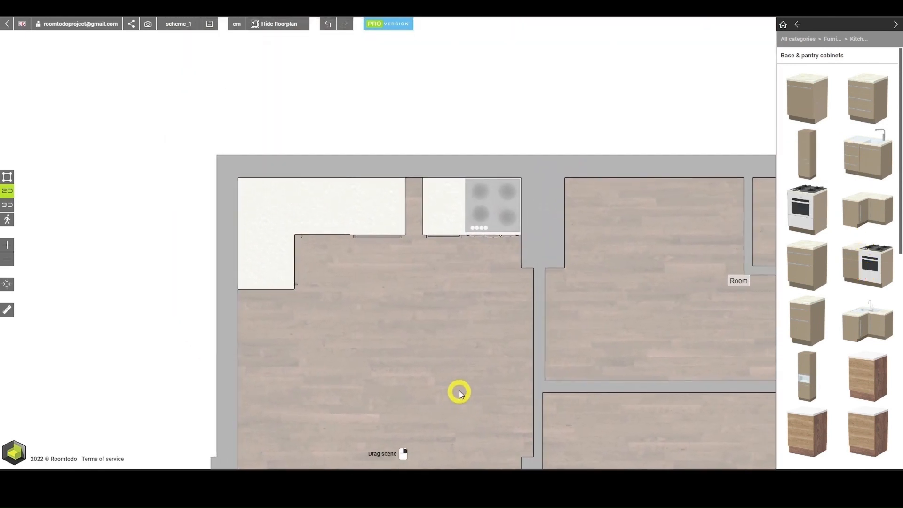
click(464, 206)
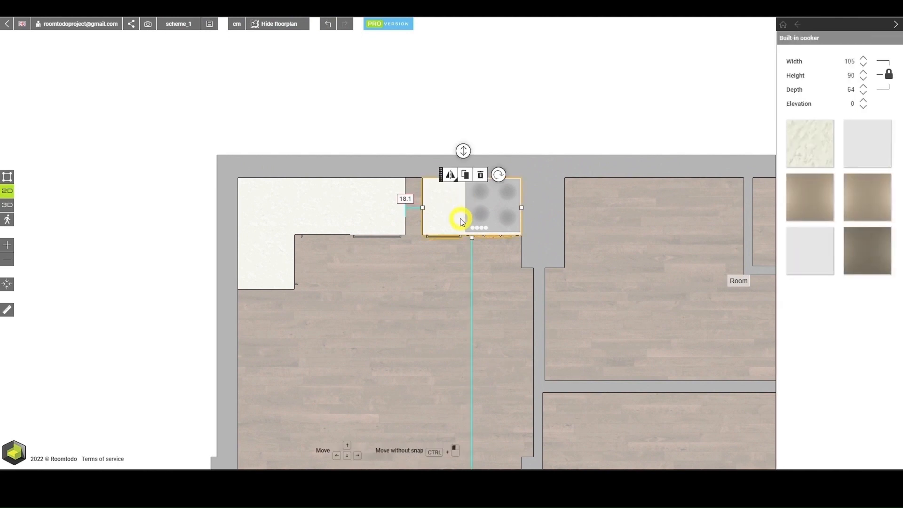
scroll(460, 214, up, 3)
right_drag(482, 260, 447, 268)
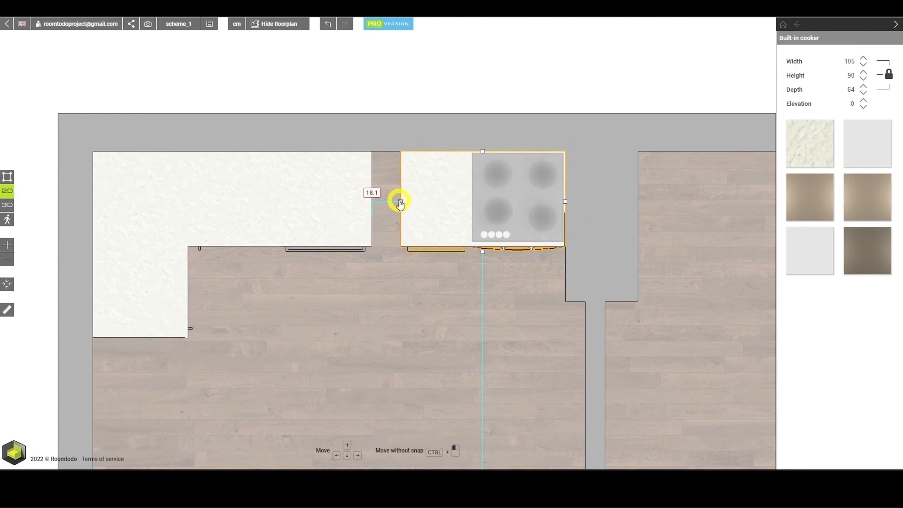
mouse_move(400, 203)
mouse_down()
mouse_move(375, 197)
mouse_move(393, 198)
mouse_move(385, 202)
mouse_up()
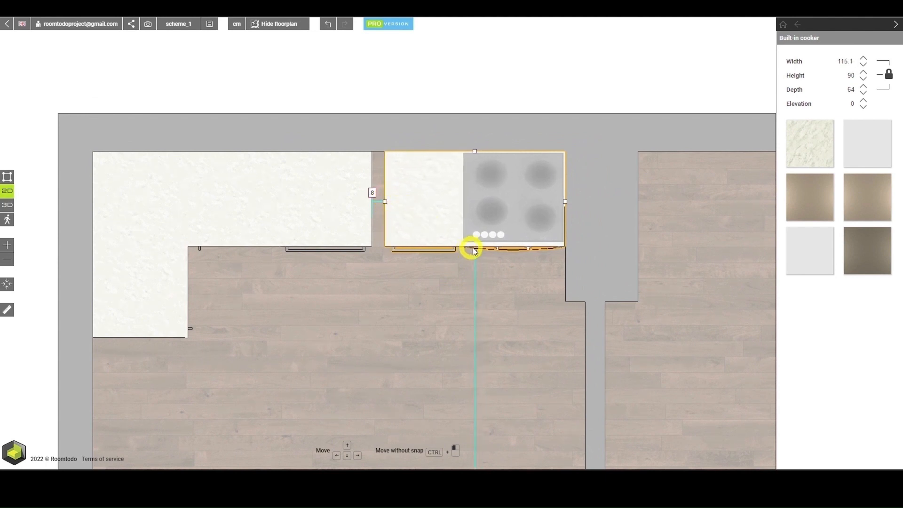
mouse_move(476, 254)
mouse_down()
mouse_move(470, 268)
mouse_move(468, 258)
mouse_up()
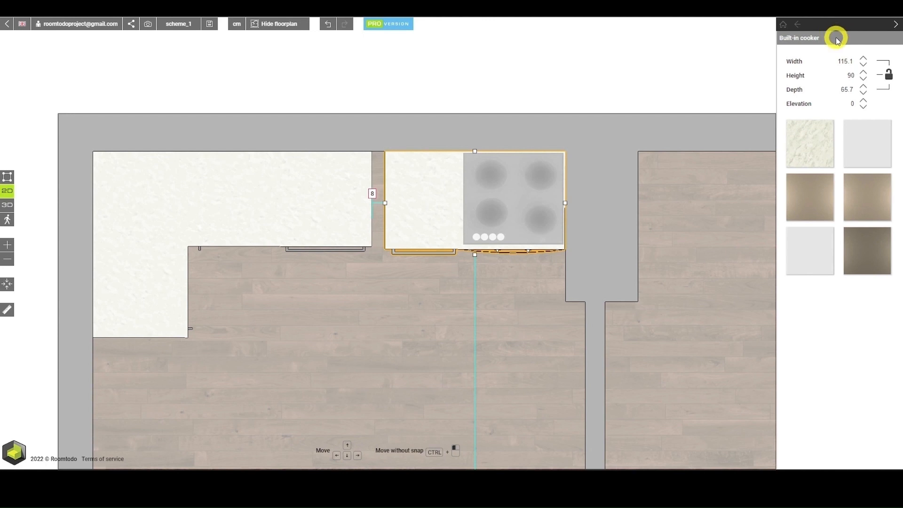
Step: Set the cooker's width to 116 cm, increase it gradually and stretch it to about 123.2 cm to meet the neighbouring cabinet
click(846, 61)
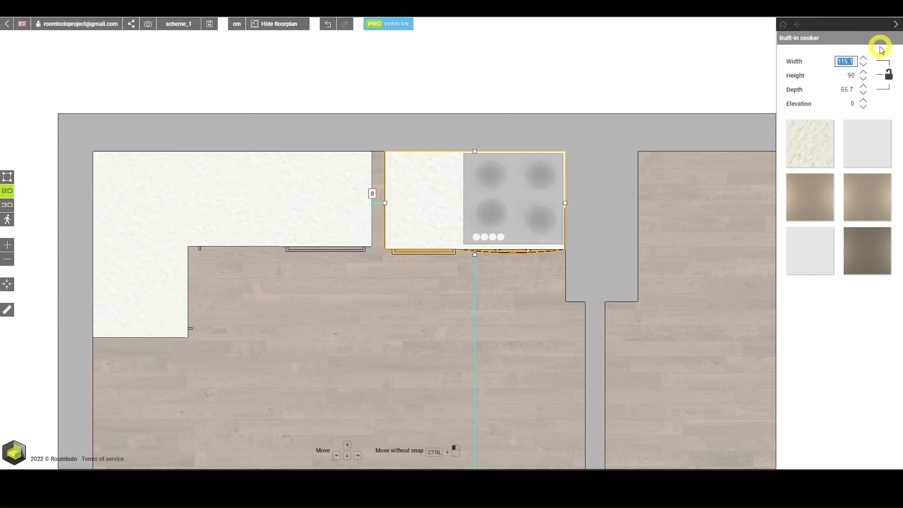
text(116)
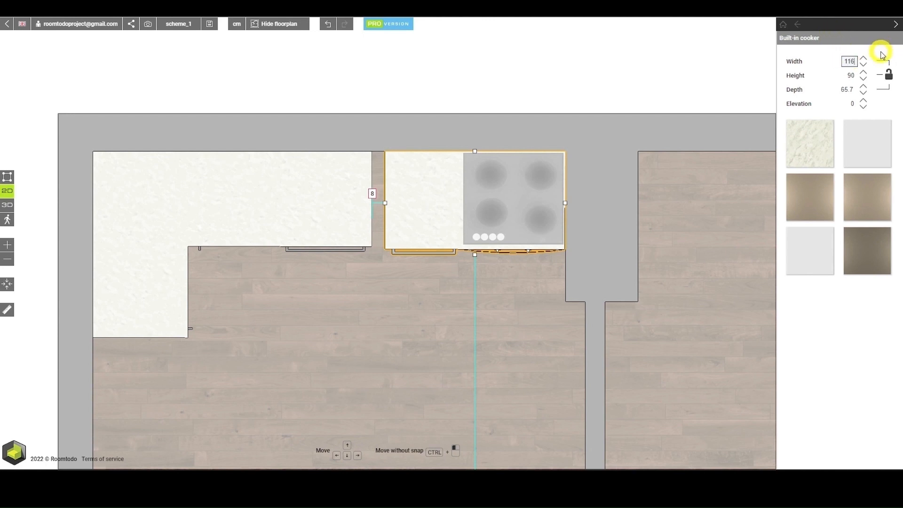
click(882, 51)
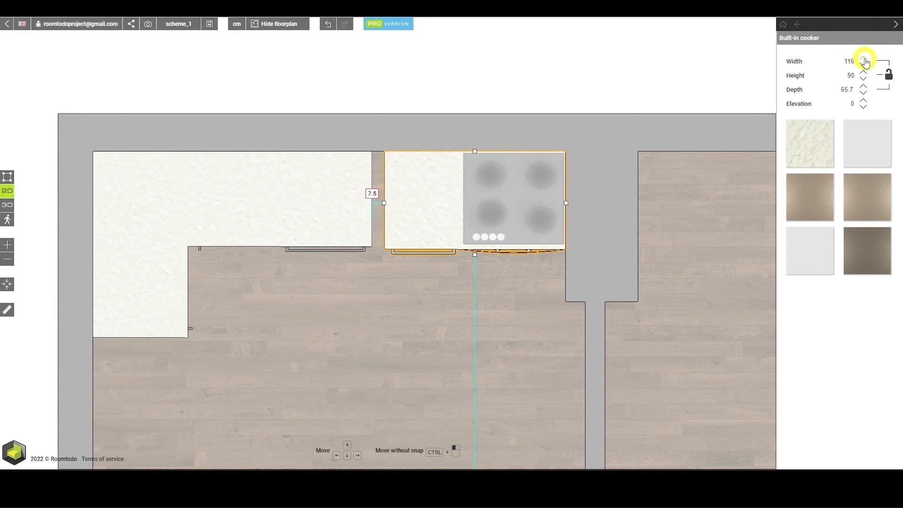
click(864, 58)
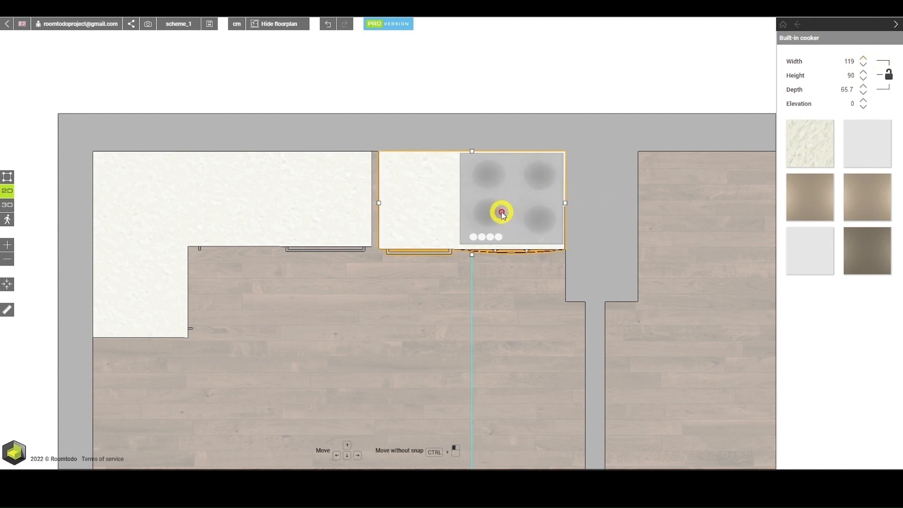
click(864, 59)
double_click(864, 58)
drag(475, 209, 473, 209)
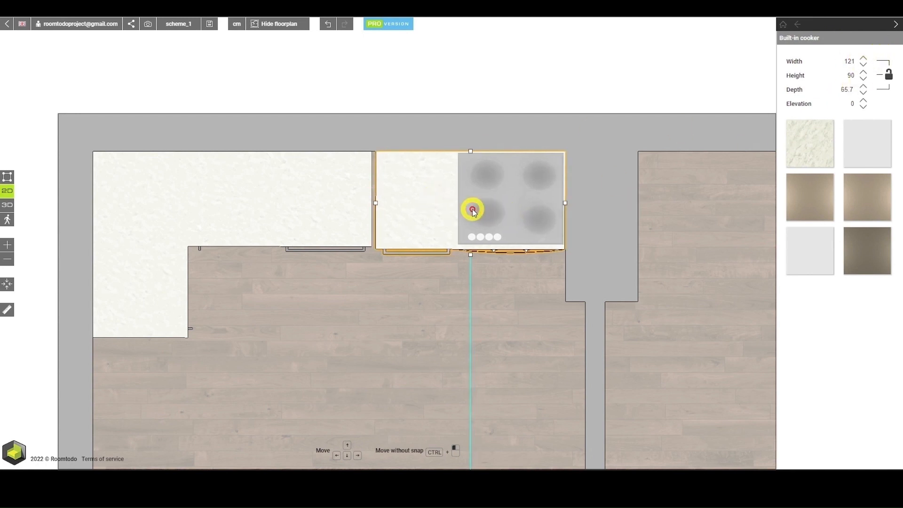
drag(376, 206, 373, 206)
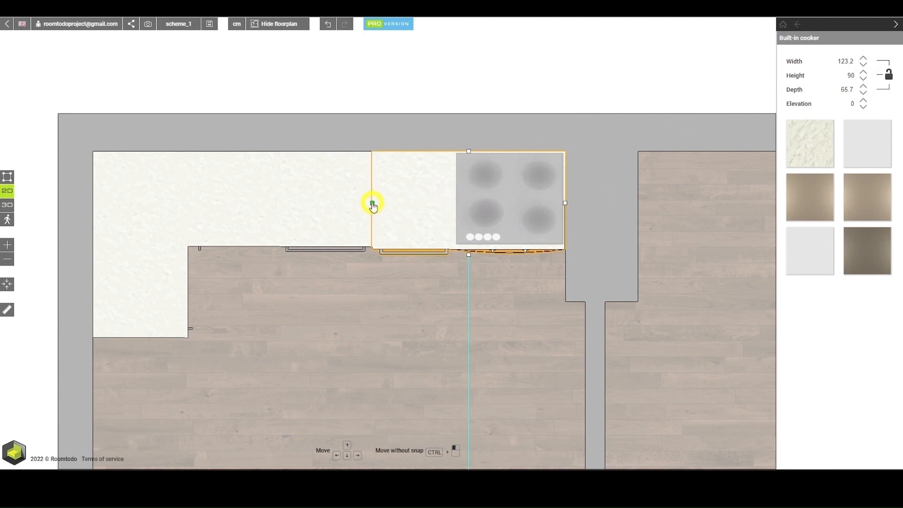
click(422, 288)
Step: Switch to the 3D view and add a tall pantry cabinet on the floor in front of the corner base unit
click(7, 204)
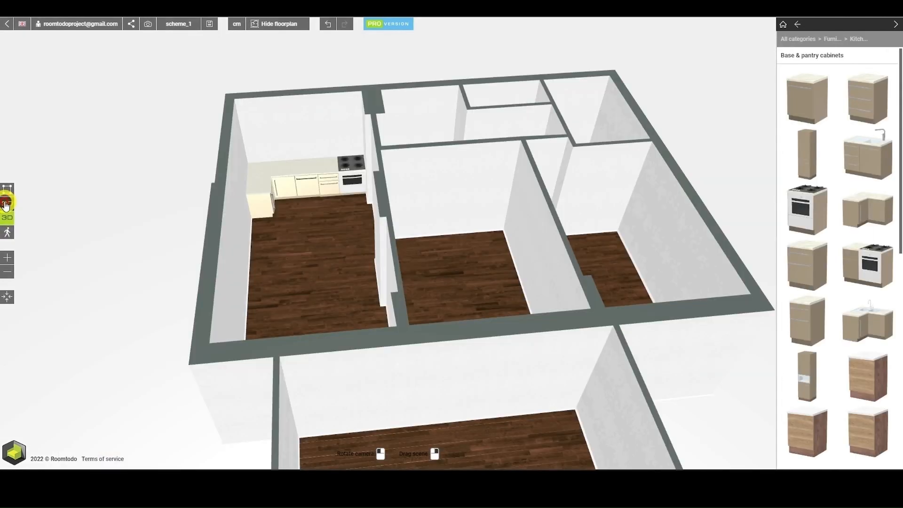
click(266, 239)
scroll(266, 240, up, 10)
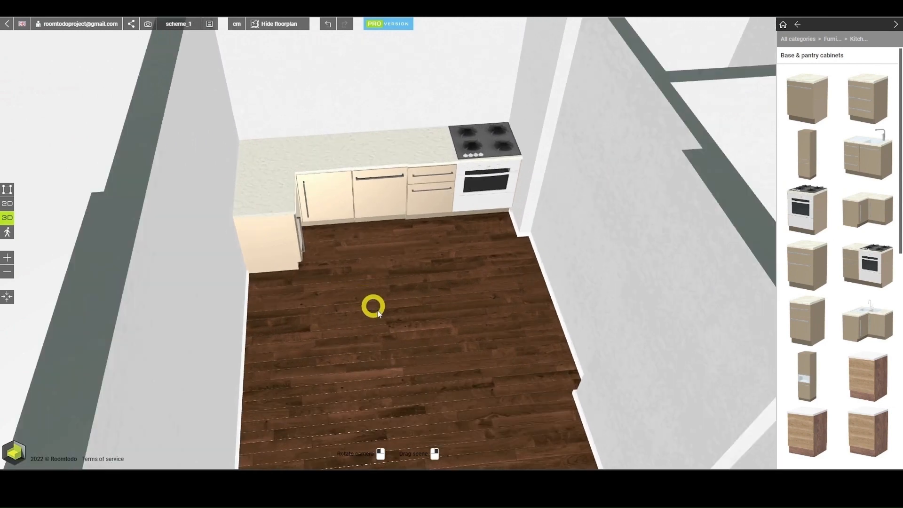
drag(393, 328, 391, 323)
scroll(392, 323, up, 2)
scroll(395, 322, down, 1)
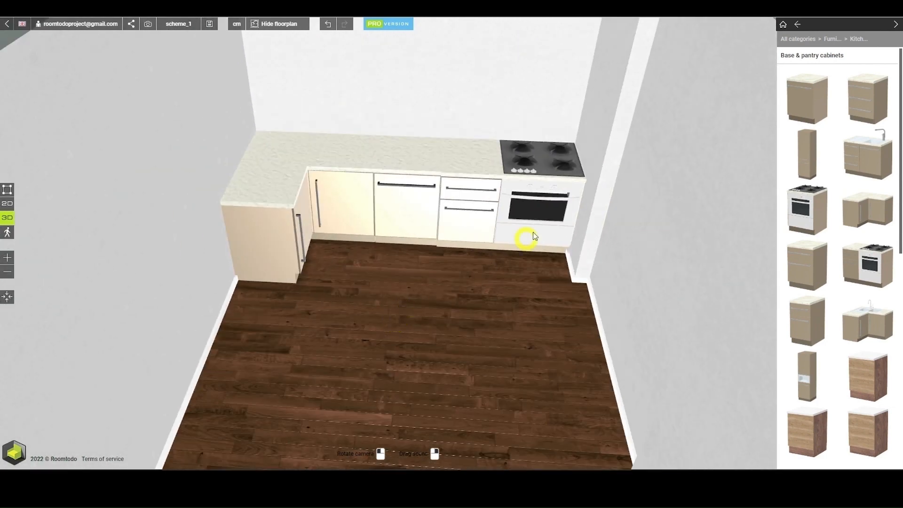
drag(809, 154, 315, 269)
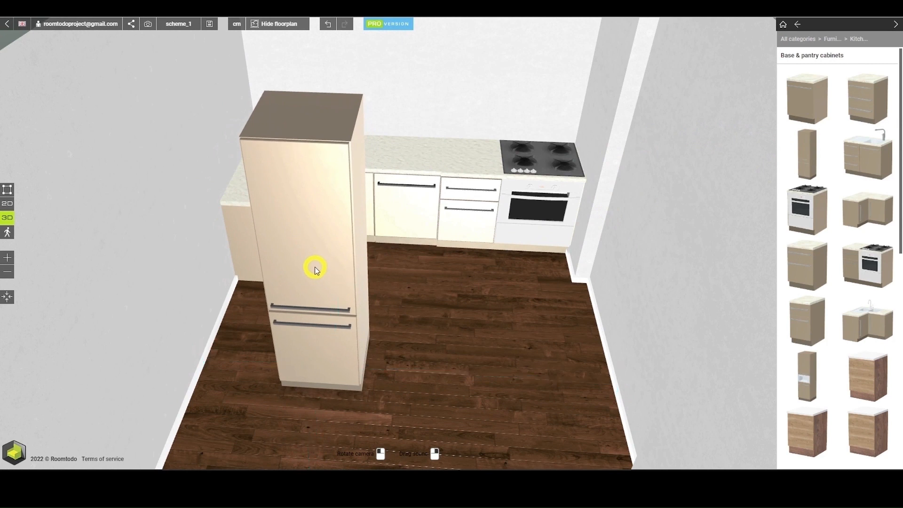
Step: Rotate the tall cabinet to face into the room and move it against the side wall beside the corner base unit
click(315, 269)
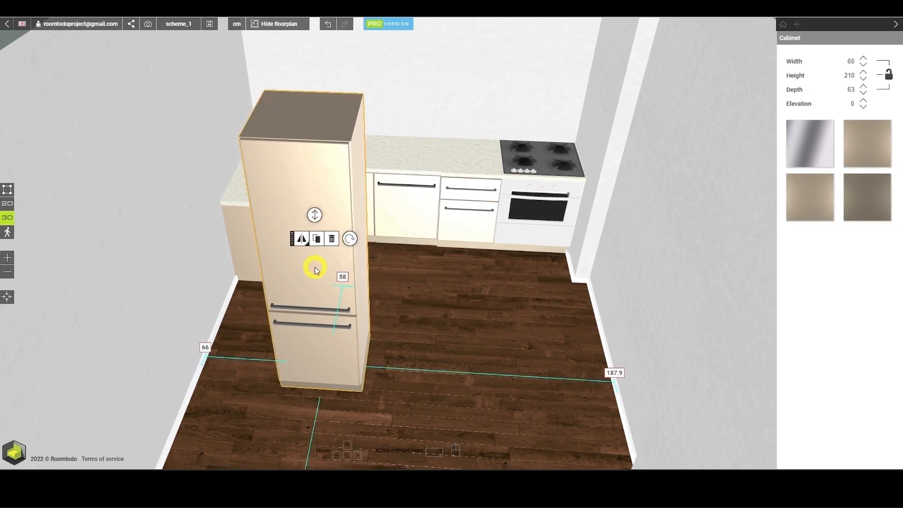
drag(349, 241, 315, 214)
drag(323, 308, 241, 254)
Step: Set the tall cabinet's width to 65 cm and its height to 215 cm
scroll(333, 260, up, 2)
scroll(369, 299, up, 2)
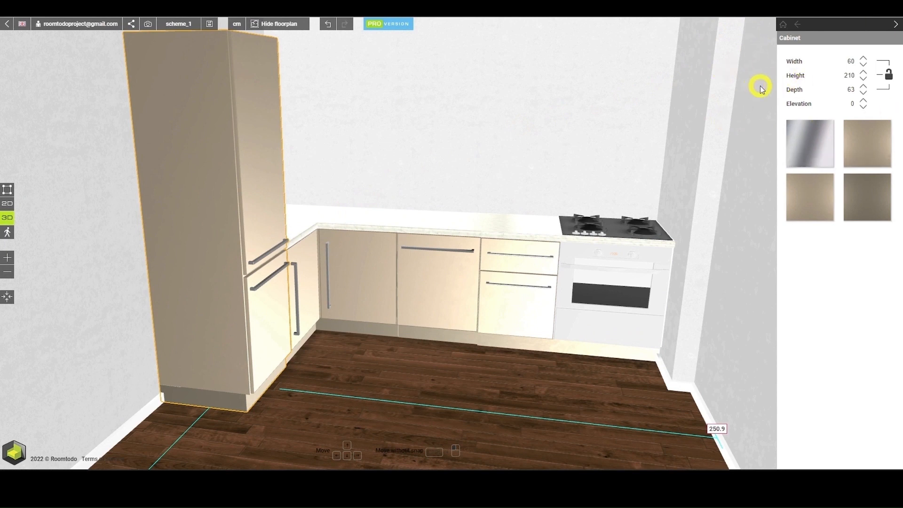
click(864, 59)
click(863, 59)
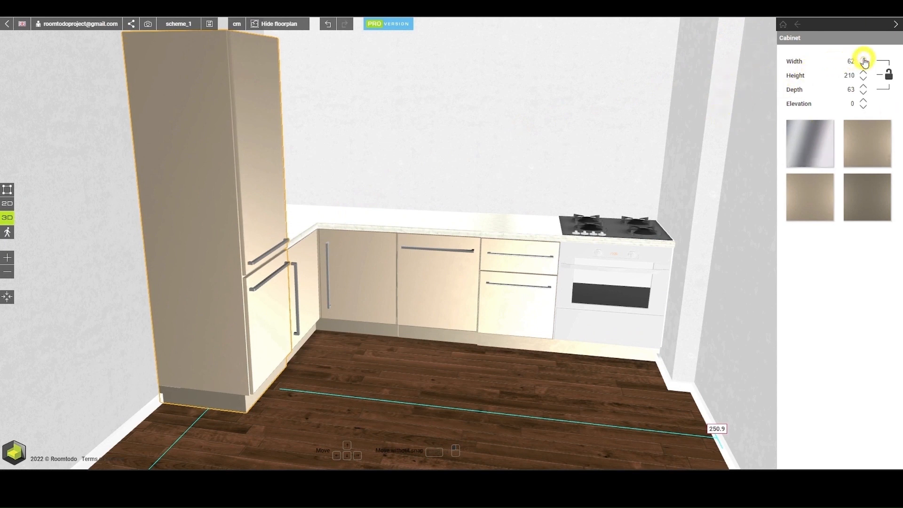
click(867, 63)
text(6)
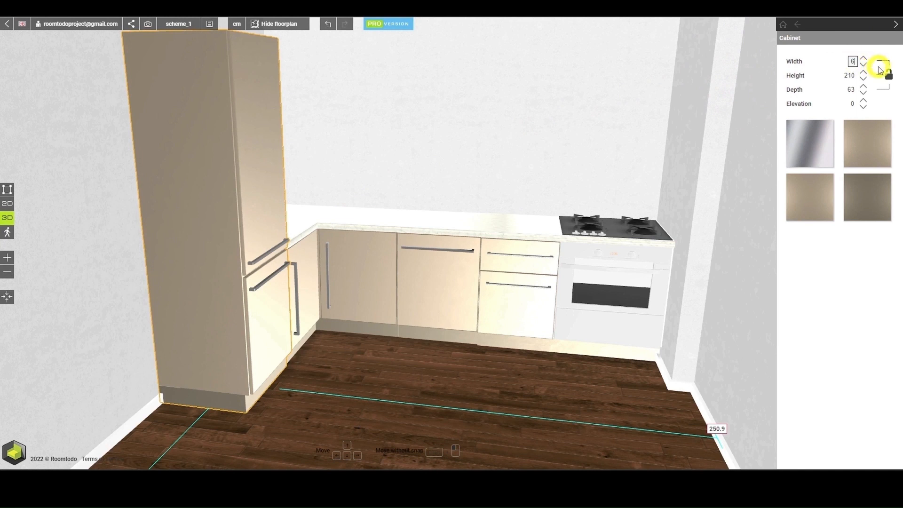
text(5)
key(Return)
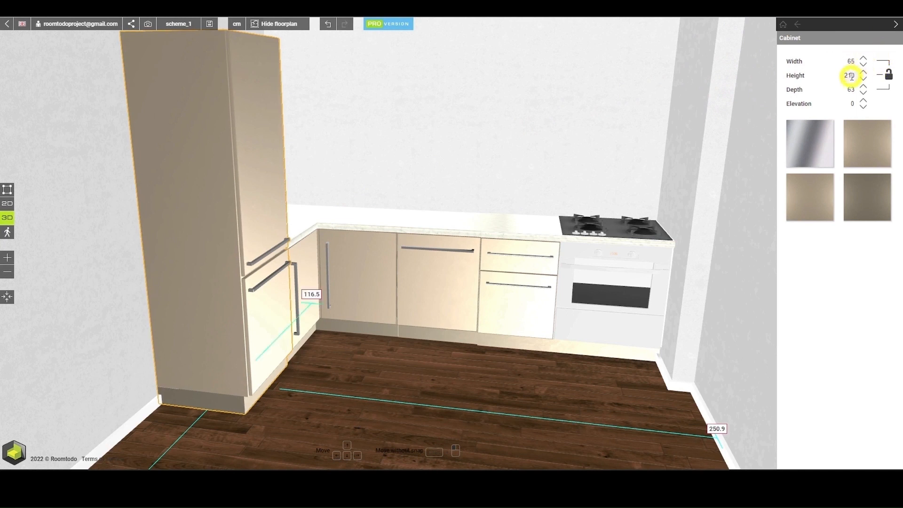
click(861, 75)
text(215)
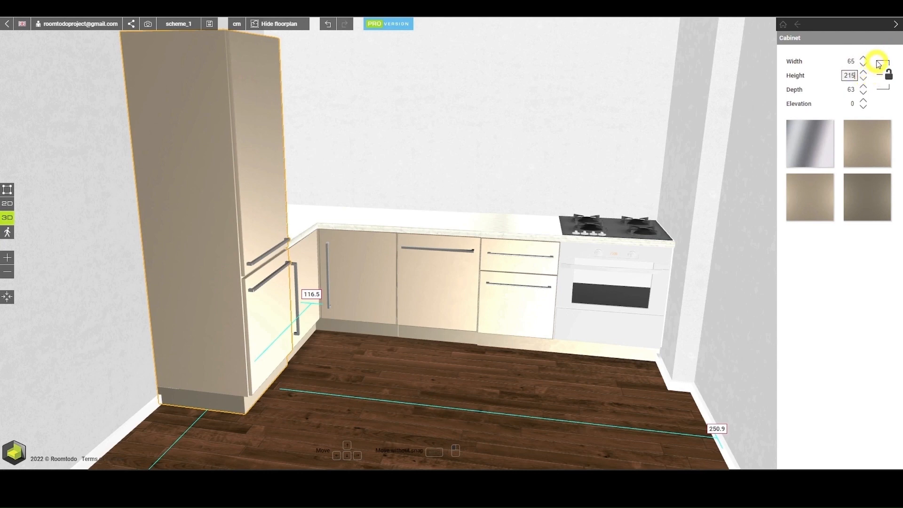
click(875, 50)
drag(437, 281, 427, 279)
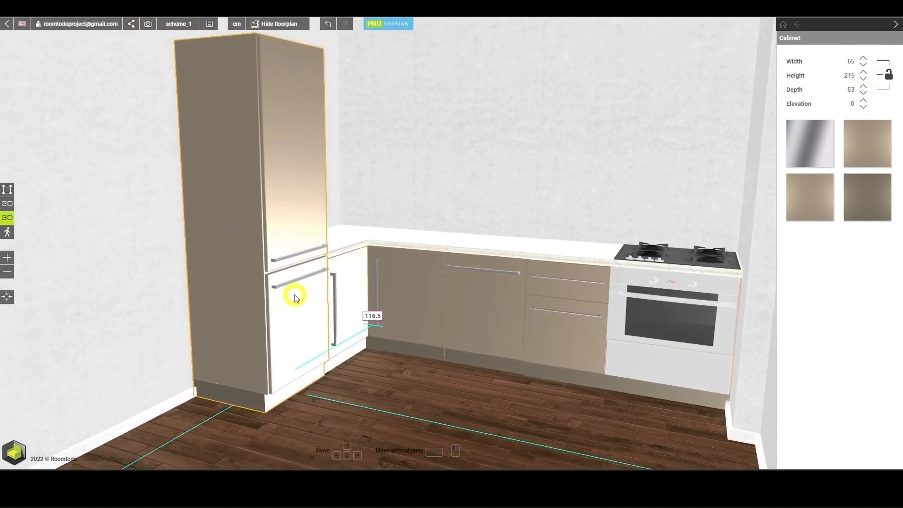
click(449, 369)
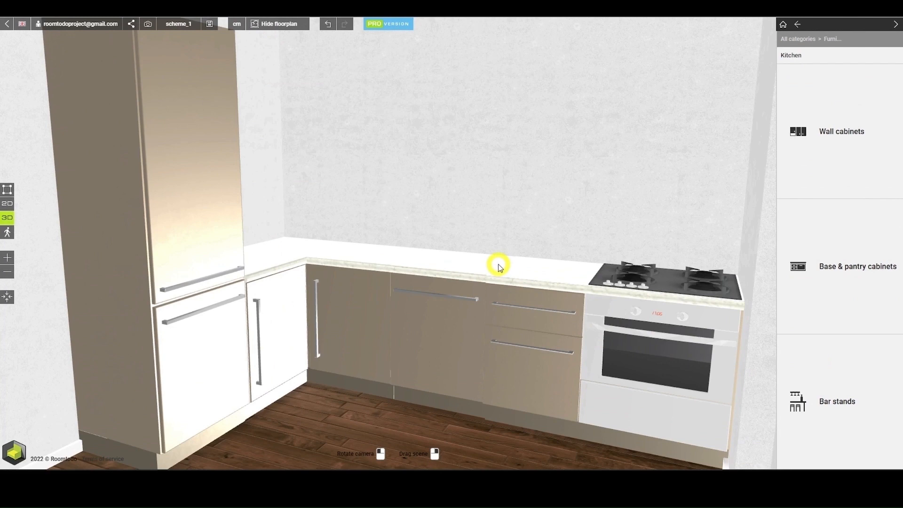
Step: Add a corner wall cabinet above the corner base unit and a single-door wall cabinet directly beside it
drag(497, 264, 507, 261)
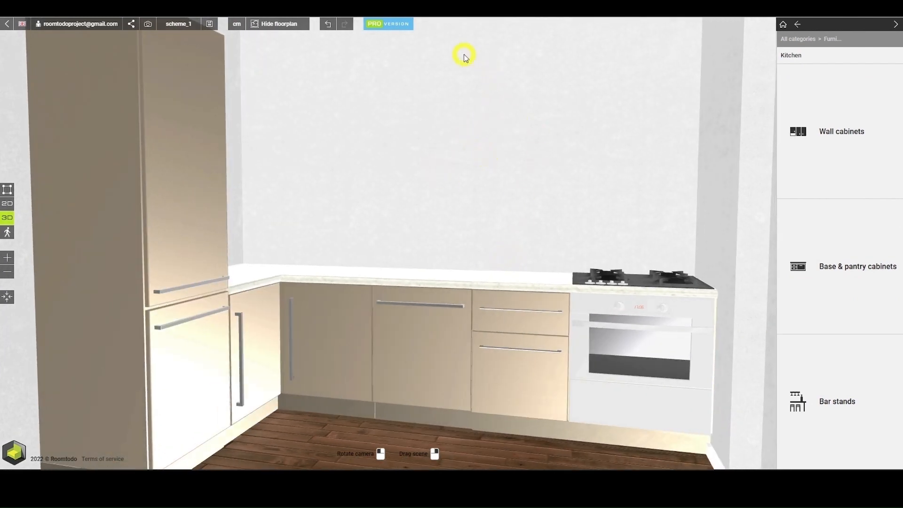
drag(473, 113, 483, 142)
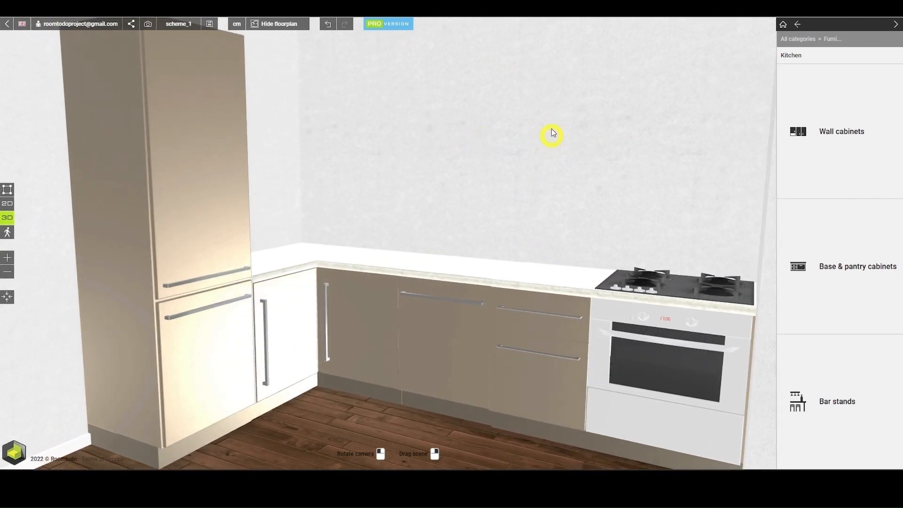
click(793, 75)
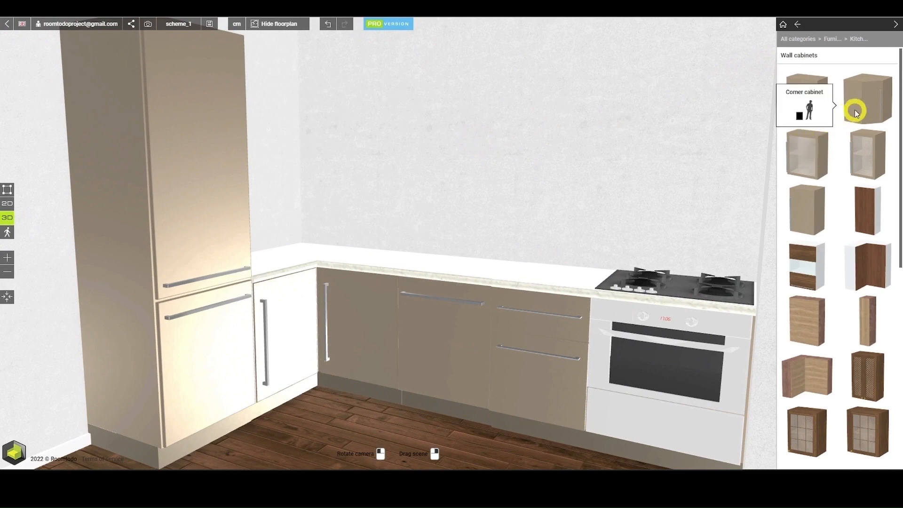
mouse_move(854, 111)
mouse_down()
mouse_move(568, 128)
mouse_move(337, 125)
mouse_up()
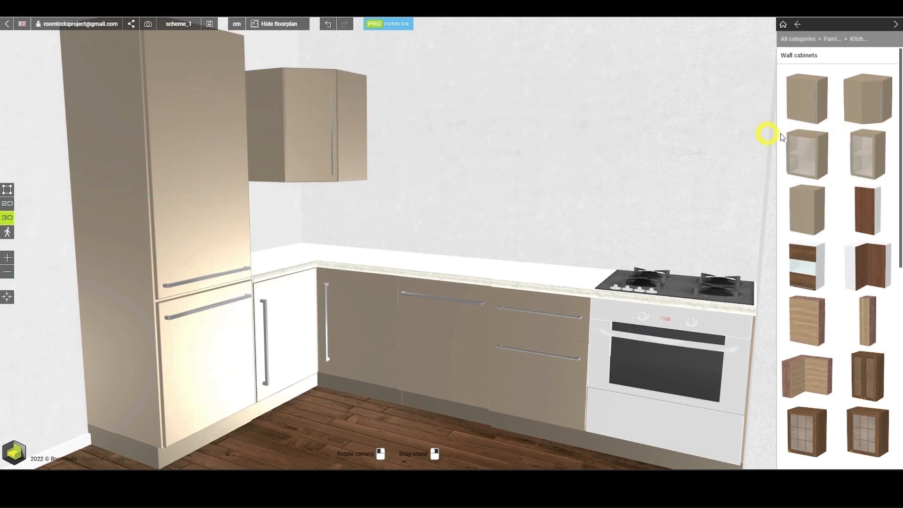
drag(766, 115, 428, 133)
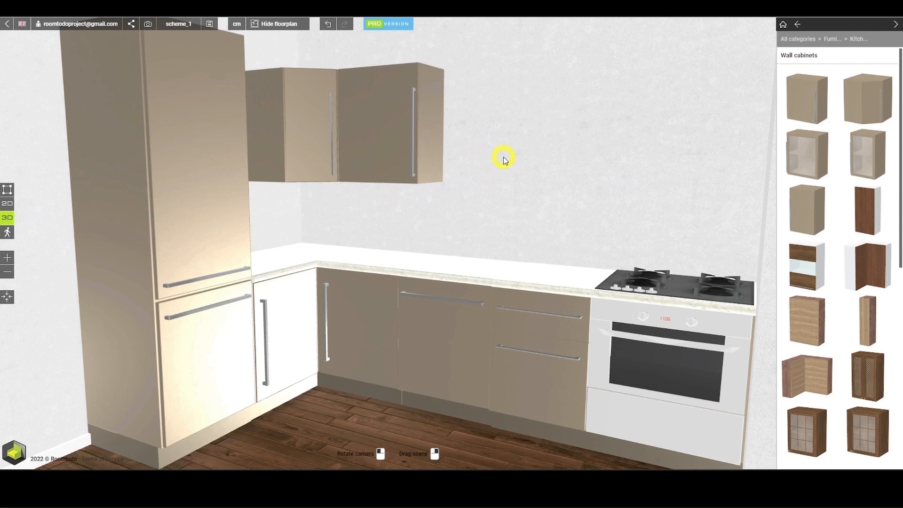
Step: Duplicate the single-door wall cabinet and place the copy next to it, towards the cooker
click(420, 122)
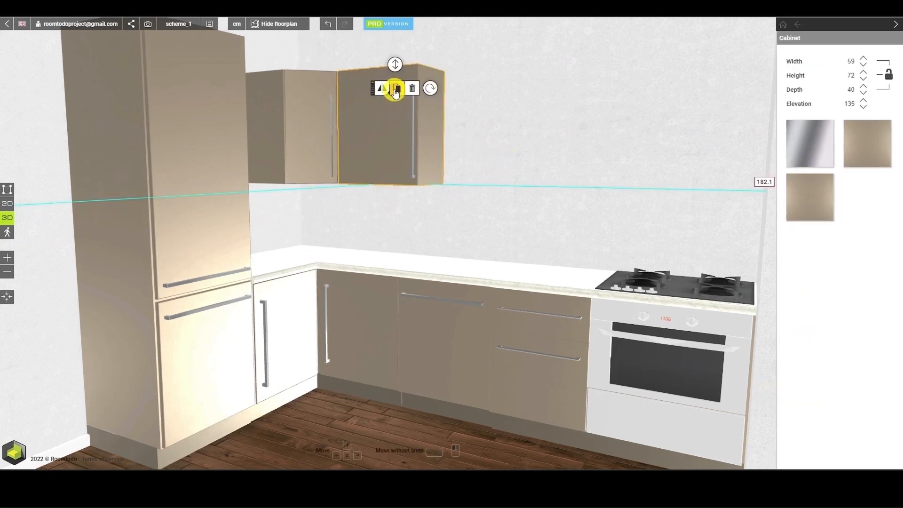
click(395, 89)
click(484, 153)
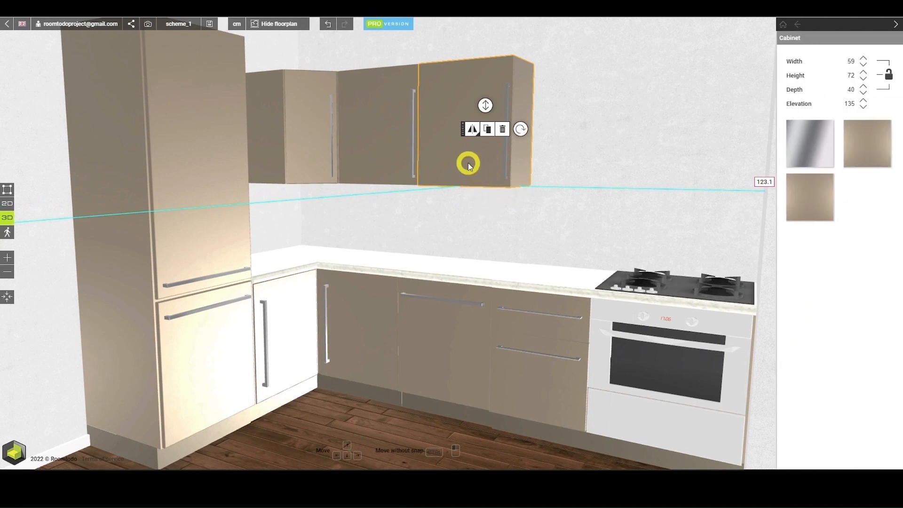
Step: Mirror the copied wall cabinet left to right, and try flipping it front to back
click(471, 128)
click(465, 145)
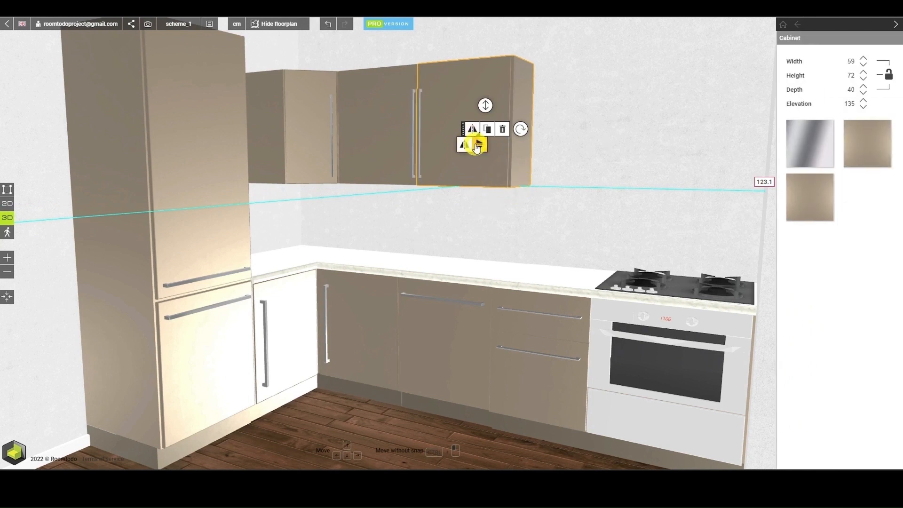
click(465, 145)
click(465, 146)
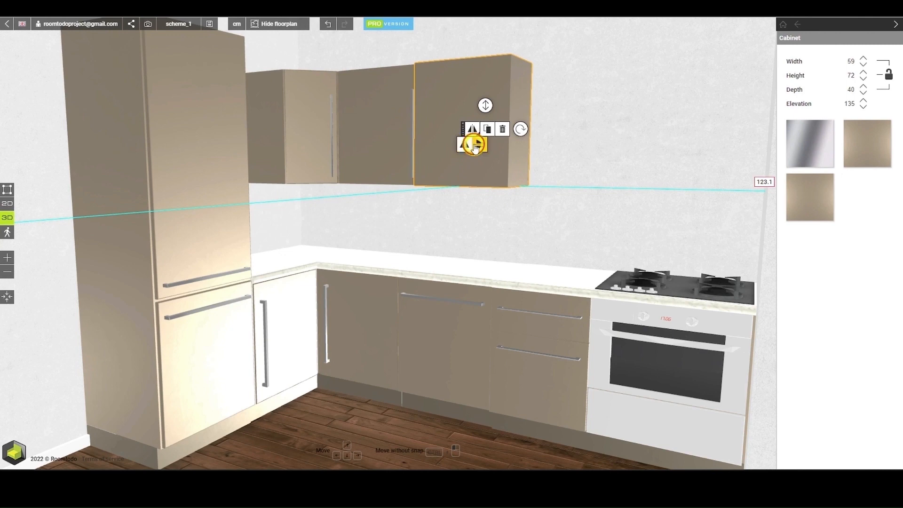
Step: Mirror the copied wall cabinet left to right so the handles meet, and add another wall cabinet beside it towards the cooker
click(472, 130)
click(464, 145)
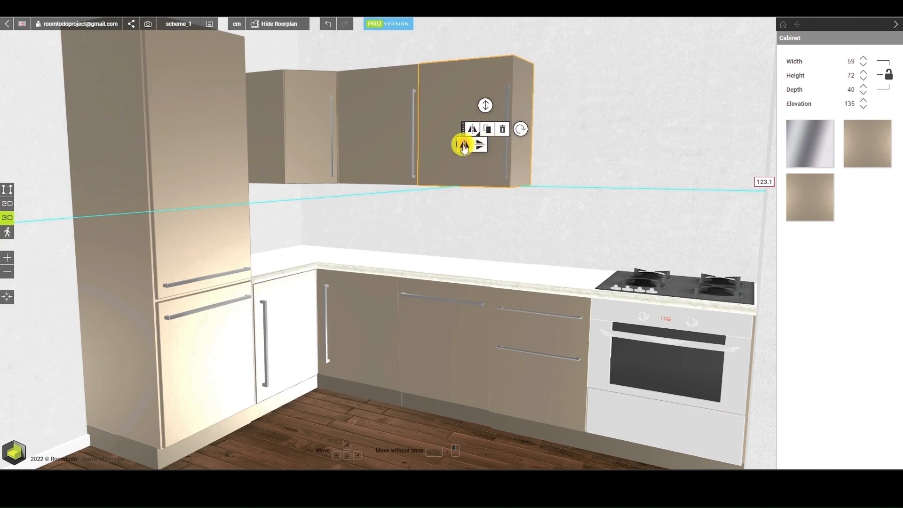
click(581, 176)
drag(522, 184, 542, 192)
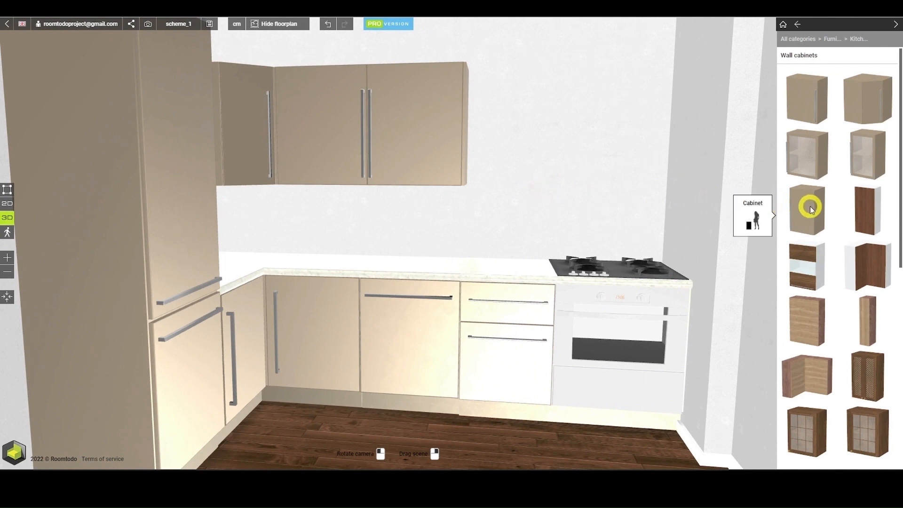
drag(810, 210, 512, 147)
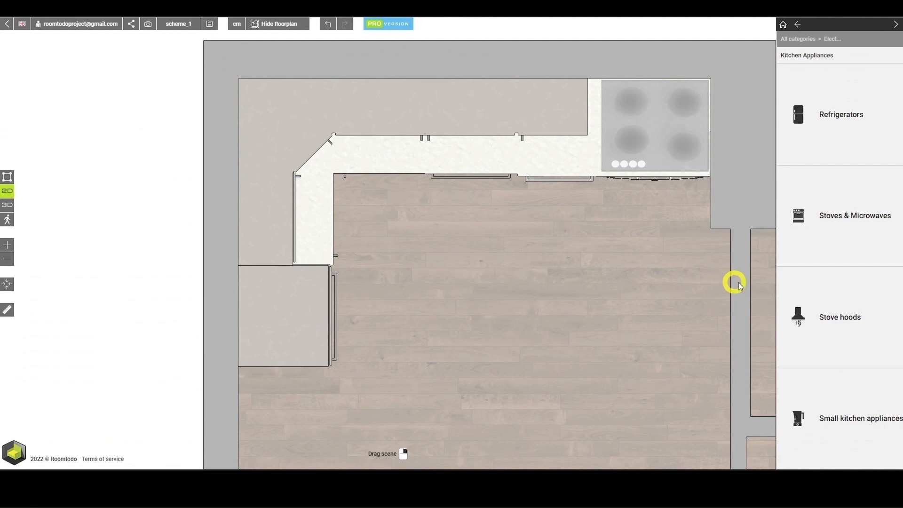
Step: Add the metal extractor hood with a tapered base from the stove hoods, placing it against the wall above the hob
click(830, 315)
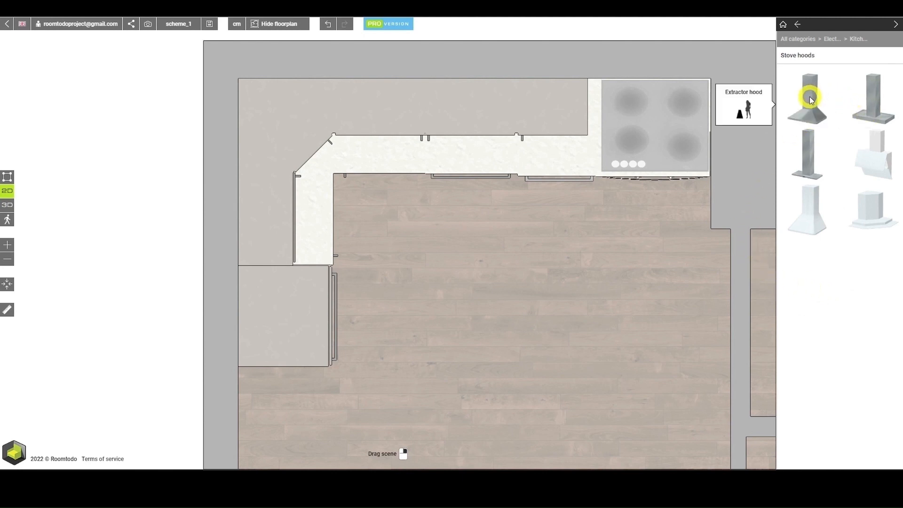
drag(809, 98, 615, 125)
click(602, 212)
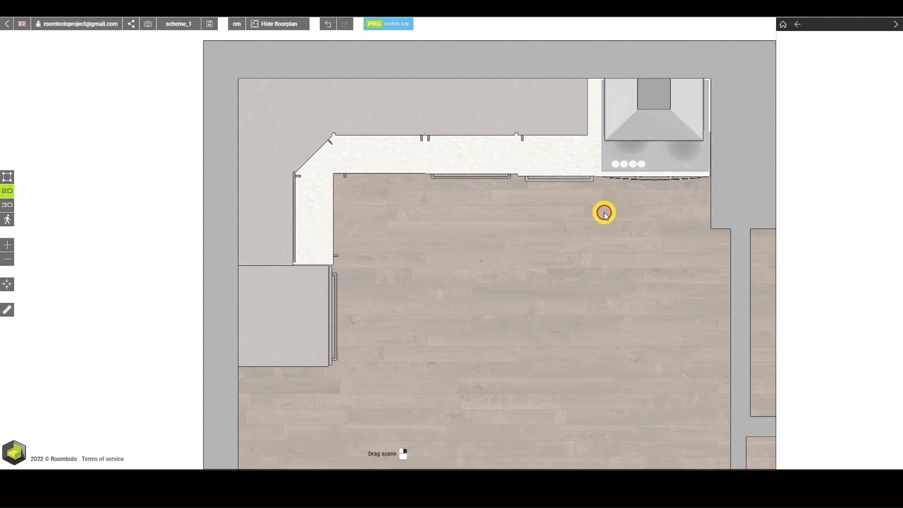
click(6, 205)
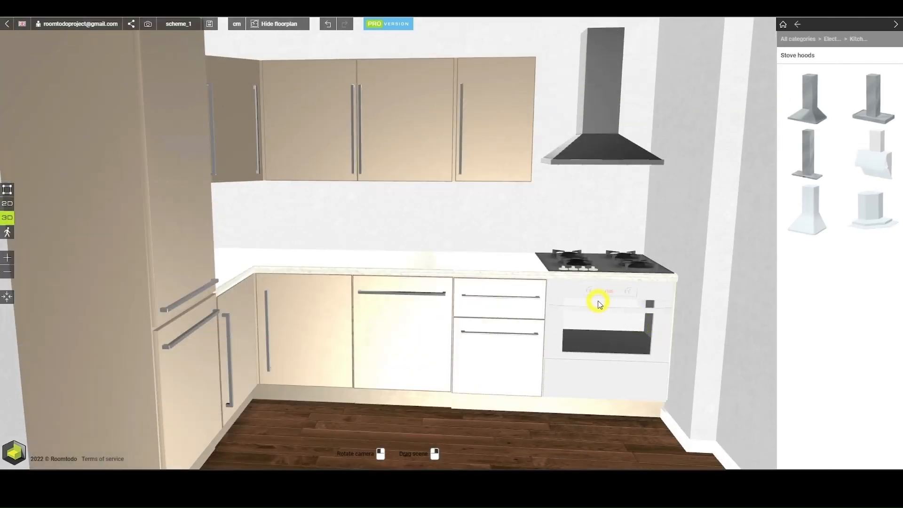
right_drag(614, 288, 588, 313)
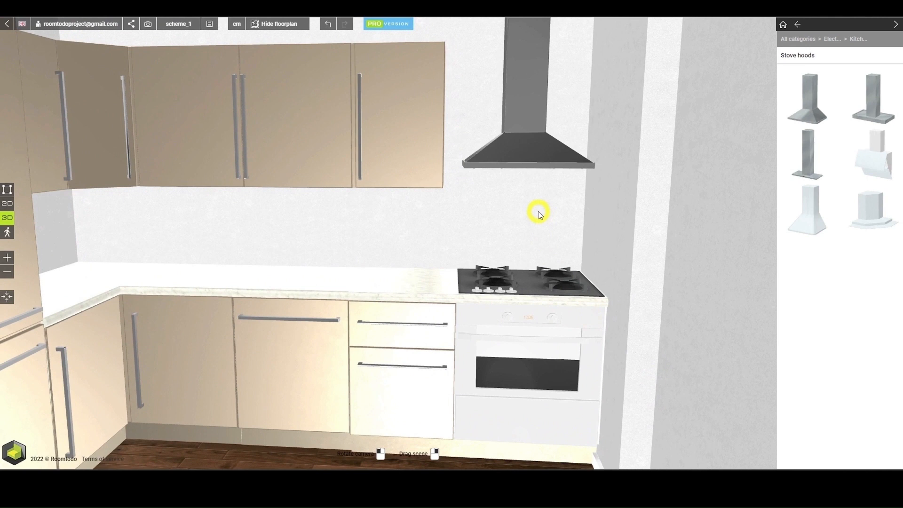
Step: Nudge the extractor hood slightly towards the wall cabinets to align it over the hob
click(529, 147)
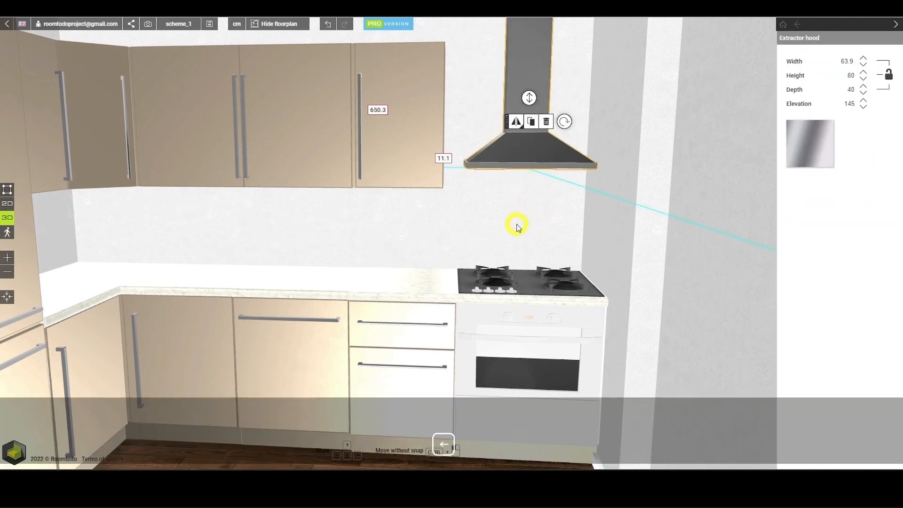
right_drag(522, 226, 517, 225)
key(Left)
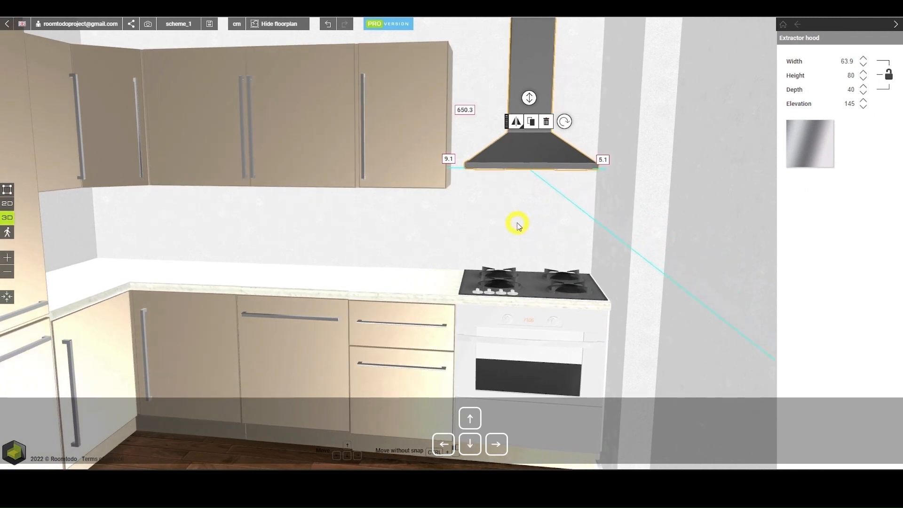
click(518, 224)
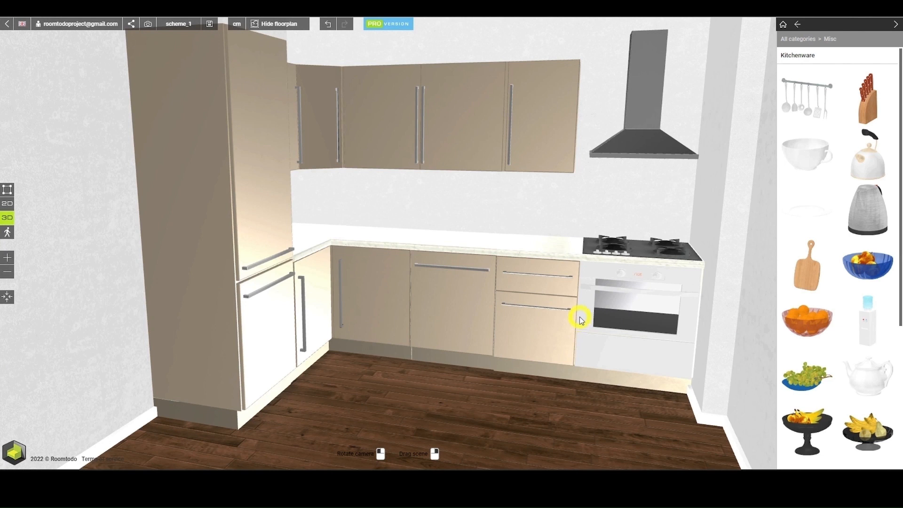
Step: Place a bowl of oranges and a blue bowl of grapes from the kitchenware on the worktop
drag(808, 321, 454, 389)
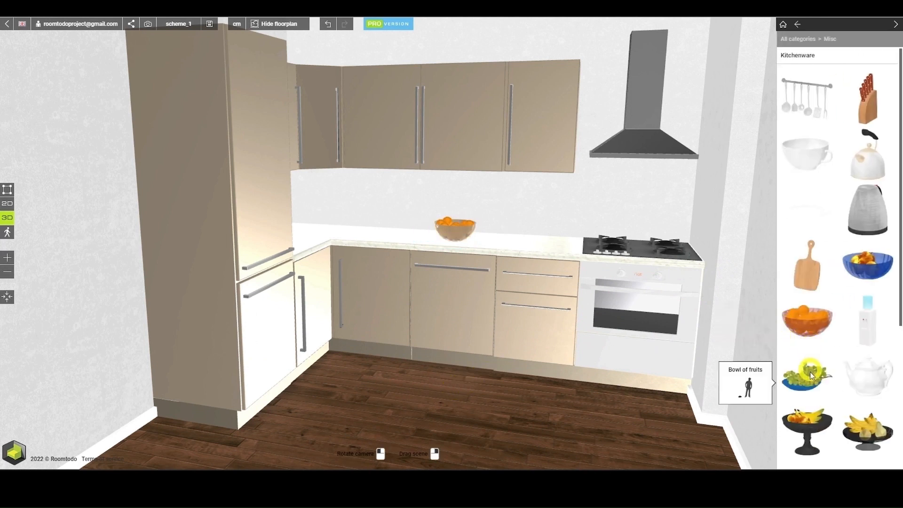
drag(807, 376, 437, 395)
drag(427, 387, 391, 376)
click(392, 375)
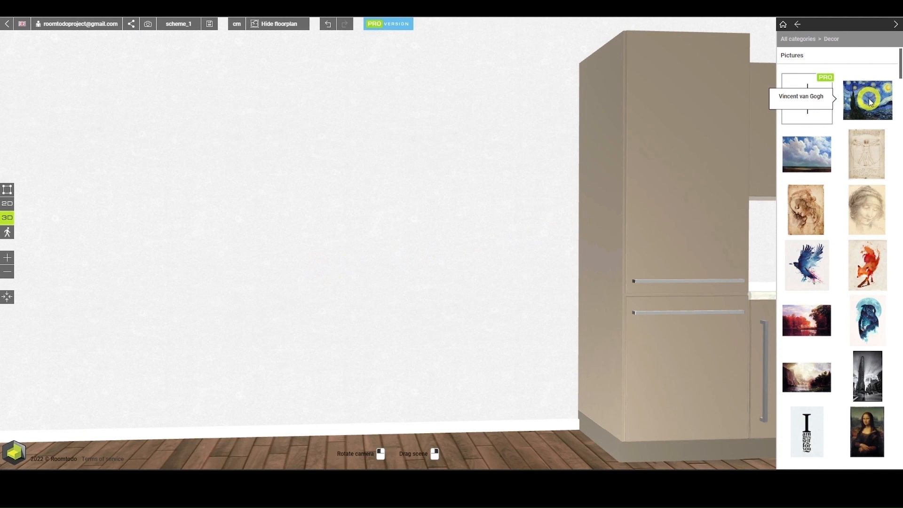
Step: Hang the Vincent van Gogh picture on the empty wall beside the tall cabinet and shift it down towards the cabinet
drag(868, 99, 356, 237)
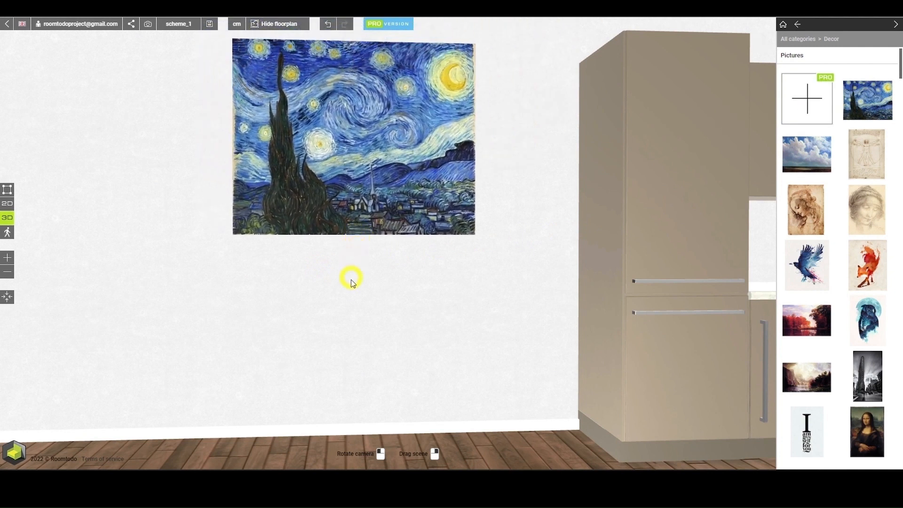
click(367, 199)
drag(367, 200, 411, 220)
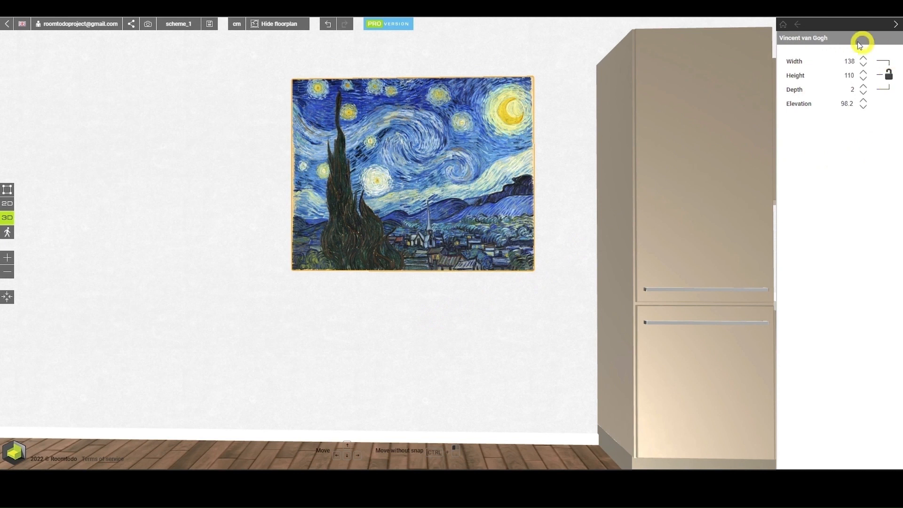
Step: Nudge the van Gogh picture in small increments upwards and away from the tall cabinet
key(Up)
key(Up)
key(Left)
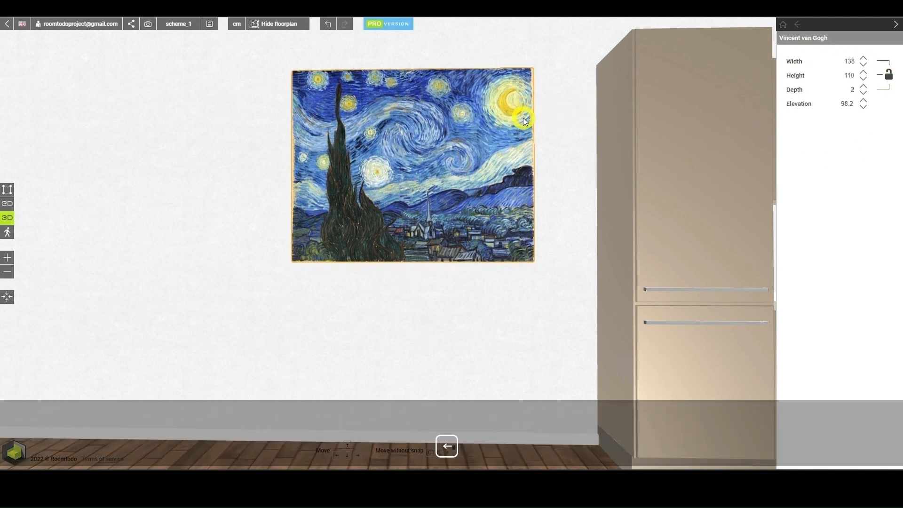
key(Up)
key(Right)
key(Down)
key(Left)
key(Left)
key(Left)
key(Left)
key(Left)
key(Left)
key(Left)
key(Left)
key(Left)
key(Left)
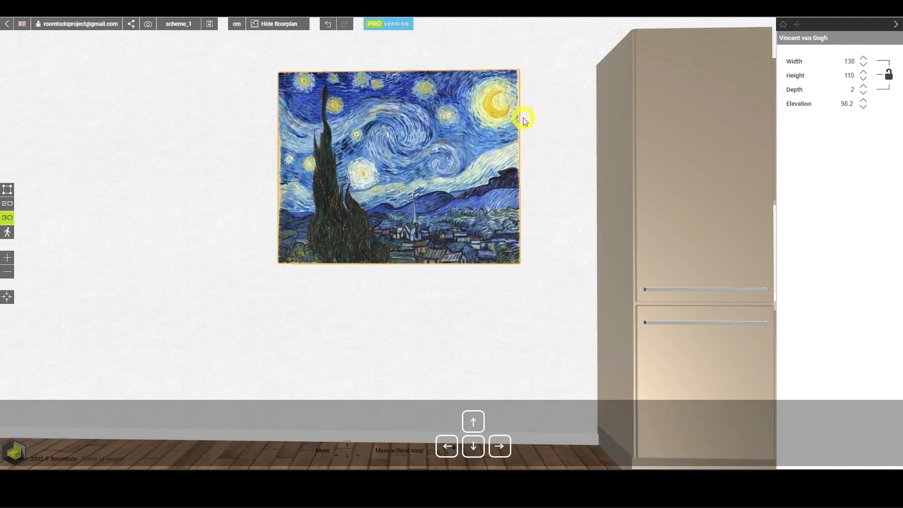
key(Up)
key(Up)
key(Left)
key(Left)
key(Up)
key(Up)
key(Up)
key(Left)
key(Up)
key(Up)
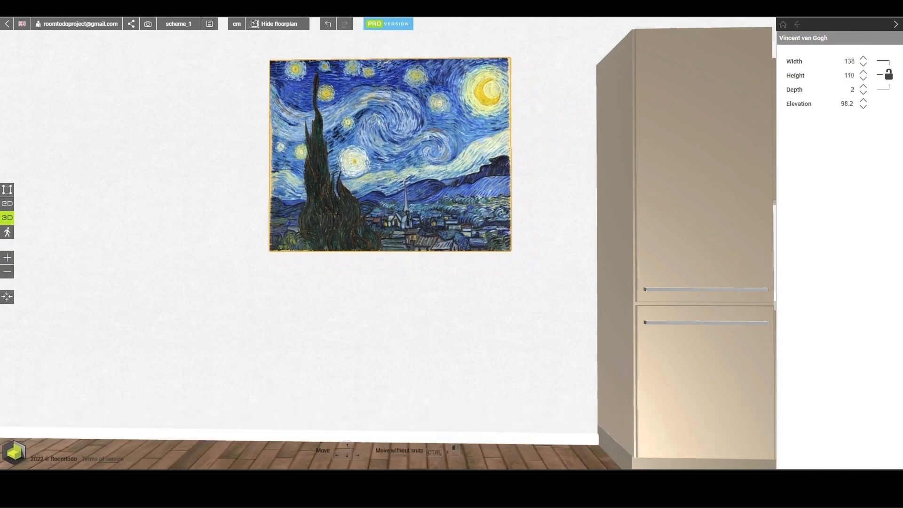